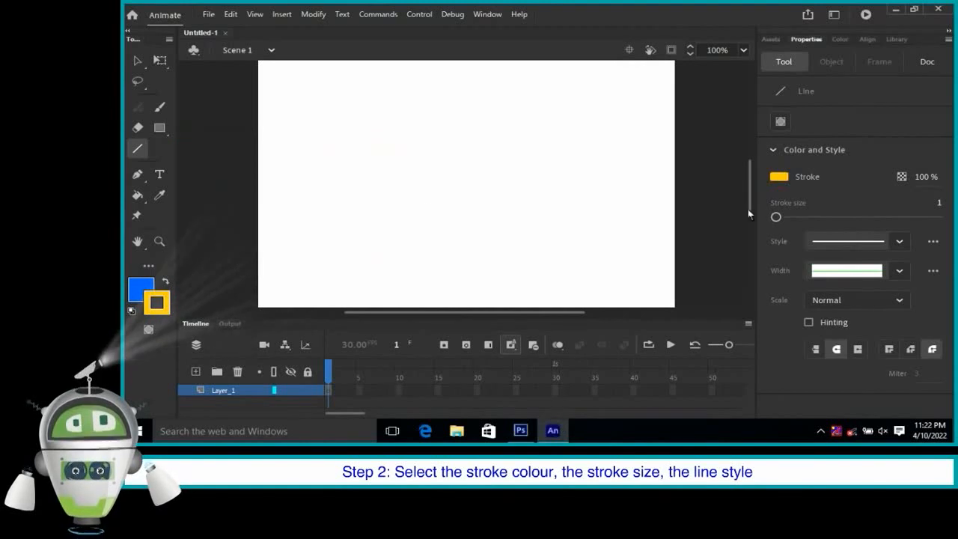
Set the Line tool's stroke style to dotted and draw a horizontal yellow line across the middle of the stage.
{"action": "left_click", "coordinate": [899, 241]}
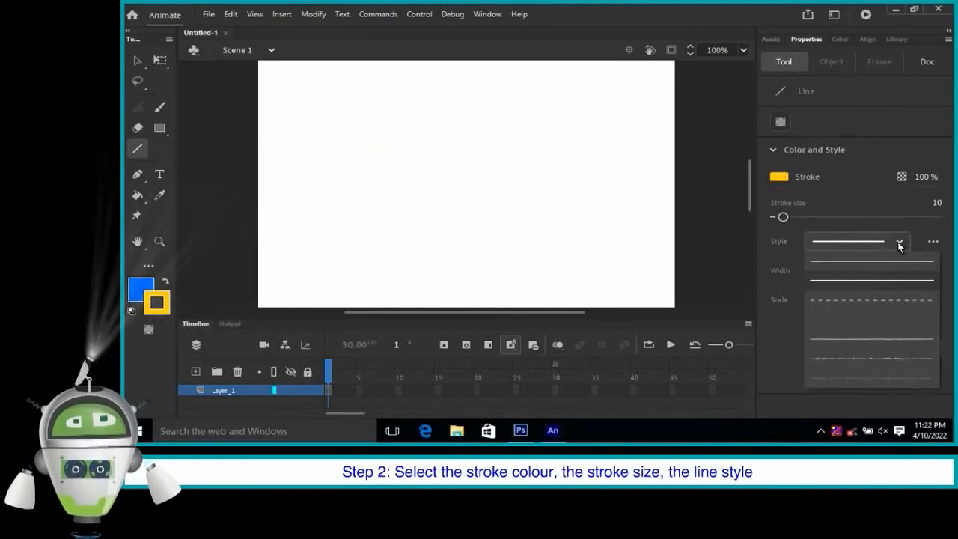
{"action": "left_click", "coordinate": [898, 300]}
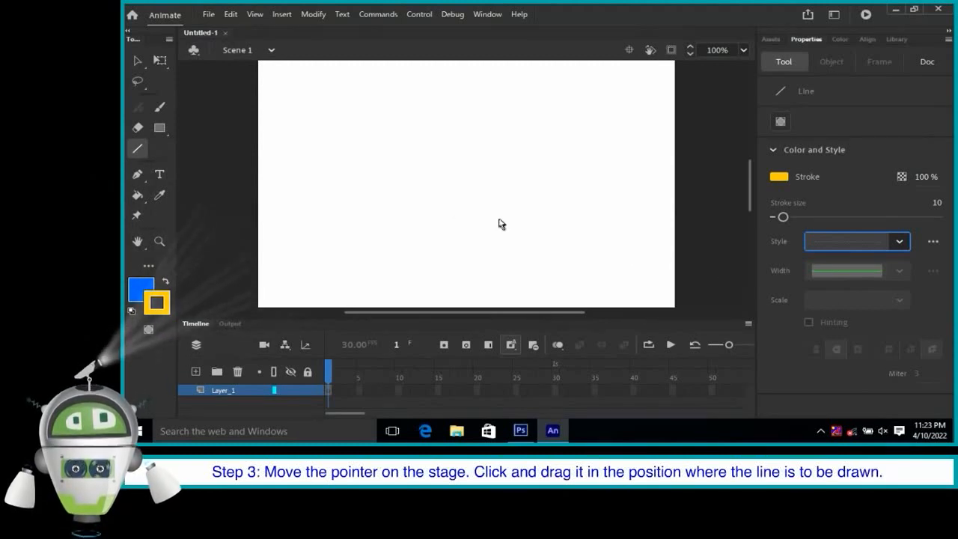
{"action": "left_click_drag", "start_coordinate": [320, 173], "coordinate": [583, 173]}
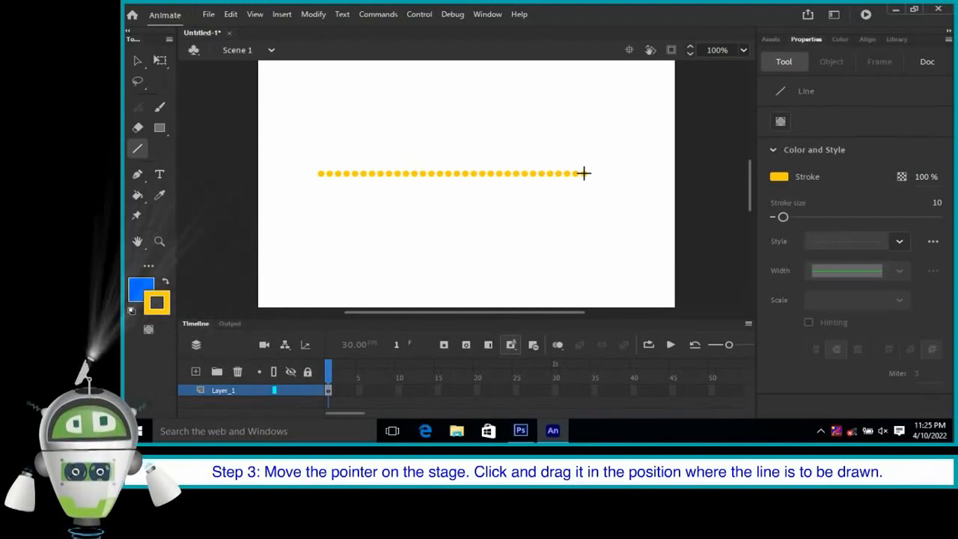
{"action": "left_click_drag", "start_coordinate": [584, 173], "coordinate": [583, 173]}
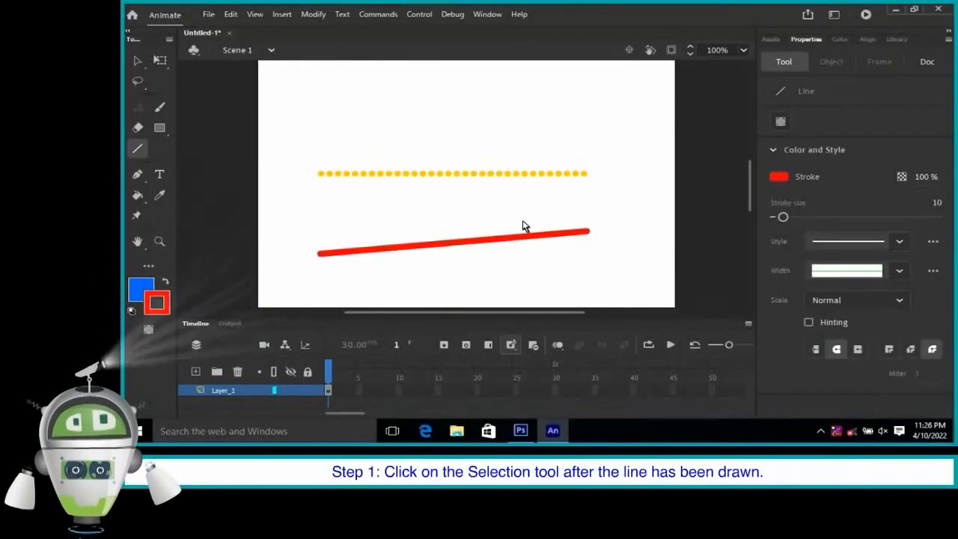
Bend the middle of the yellow dotted line slightly upward into a curve with the Selection tool.
{"action": "left_click", "coordinate": [138, 60]}
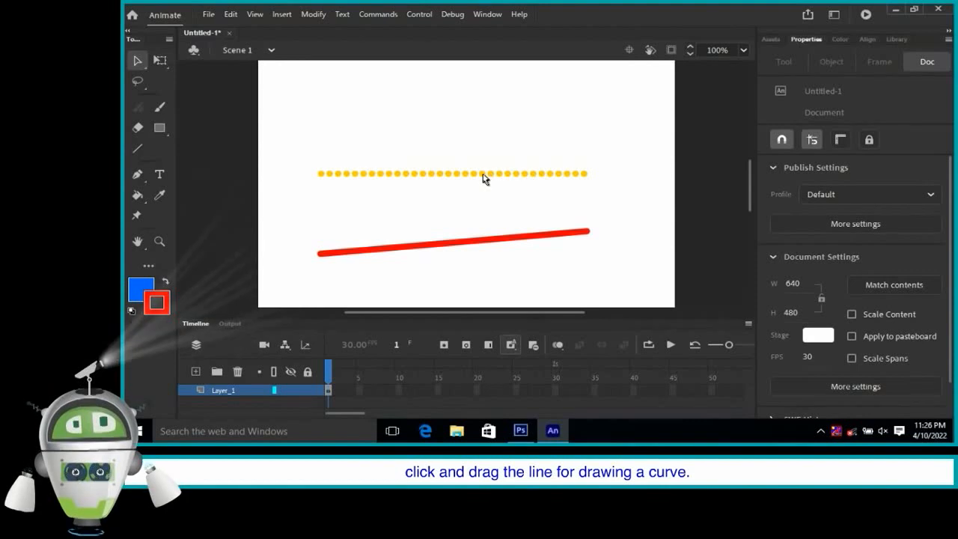
{"action": "left_click_drag", "start_coordinate": [464, 177], "coordinate": [464, 163]}
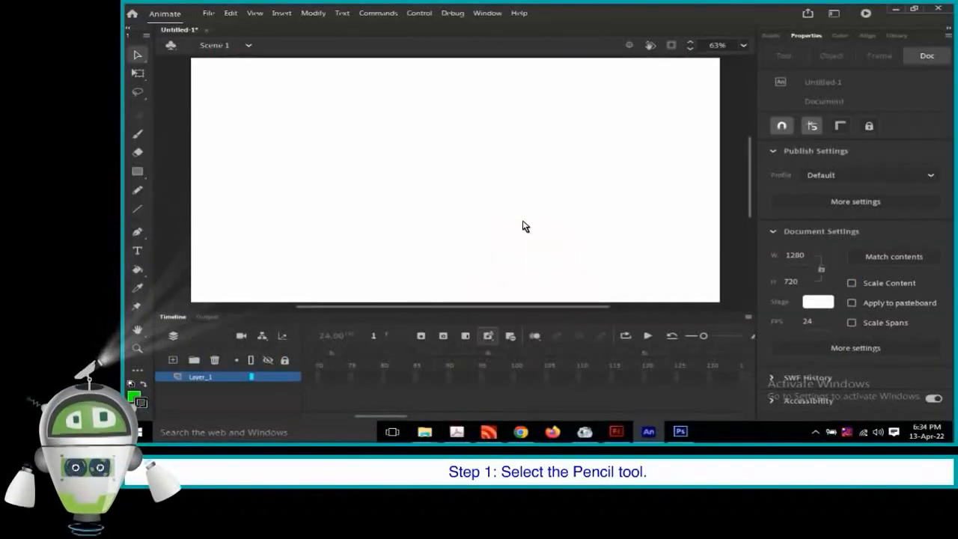
Set the Pencil tool's stroke colour to blue and open its drawing mode choices.
{"action": "left_click", "coordinate": [137, 191]}
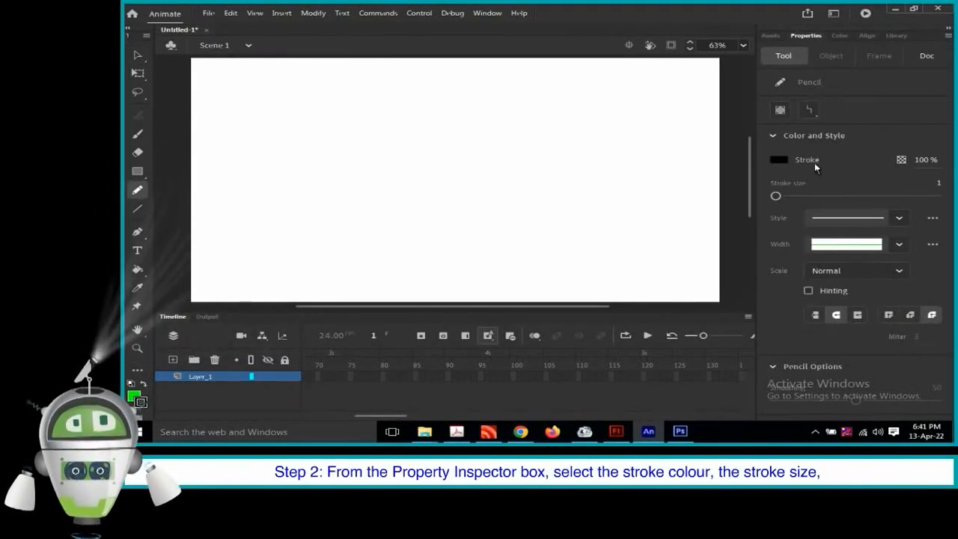
{"action": "left_click", "coordinate": [777, 160]}
{"action": "left_click", "coordinate": [606, 252]}
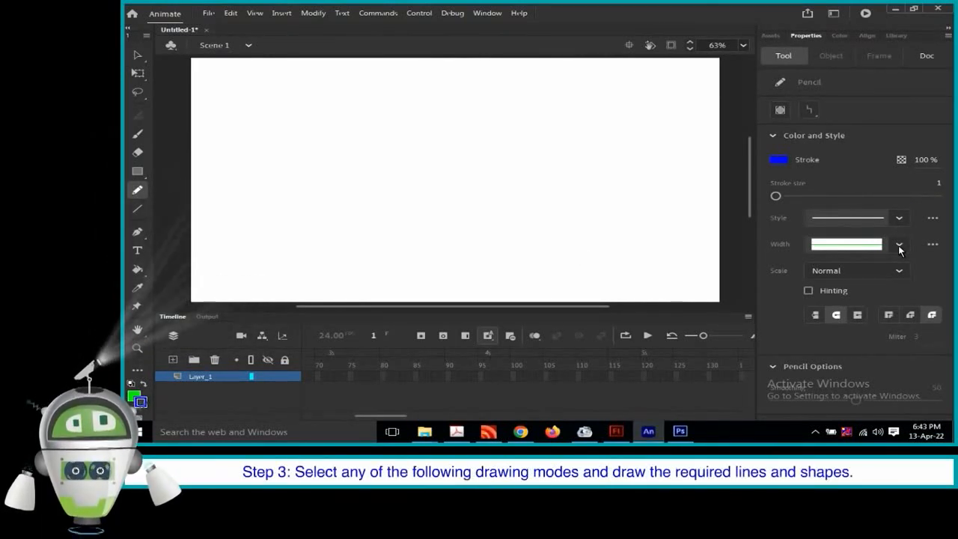
{"action": "left_click", "coordinate": [810, 111]}
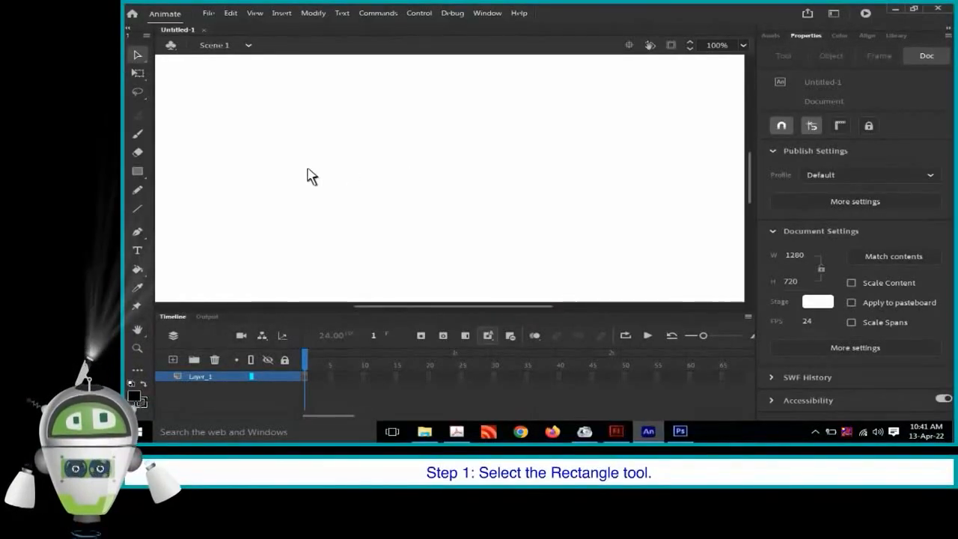
Draw a rectangle with a green fill and dark green stroke in the left half of the stage using the Rectangle tool.
{"action": "left_click", "coordinate": [137, 172]}
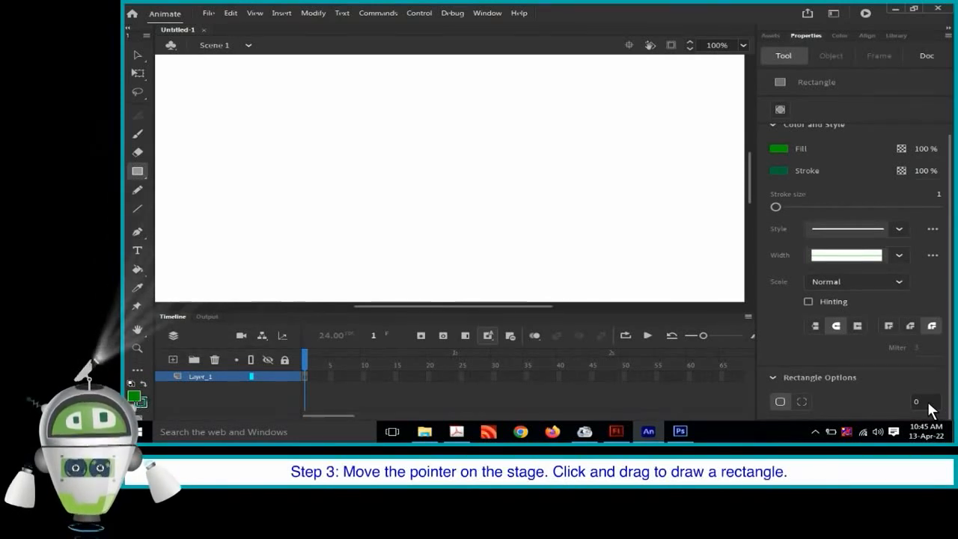
{"action": "left_click_drag", "start_coordinate": [285, 116], "coordinate": [439, 229]}
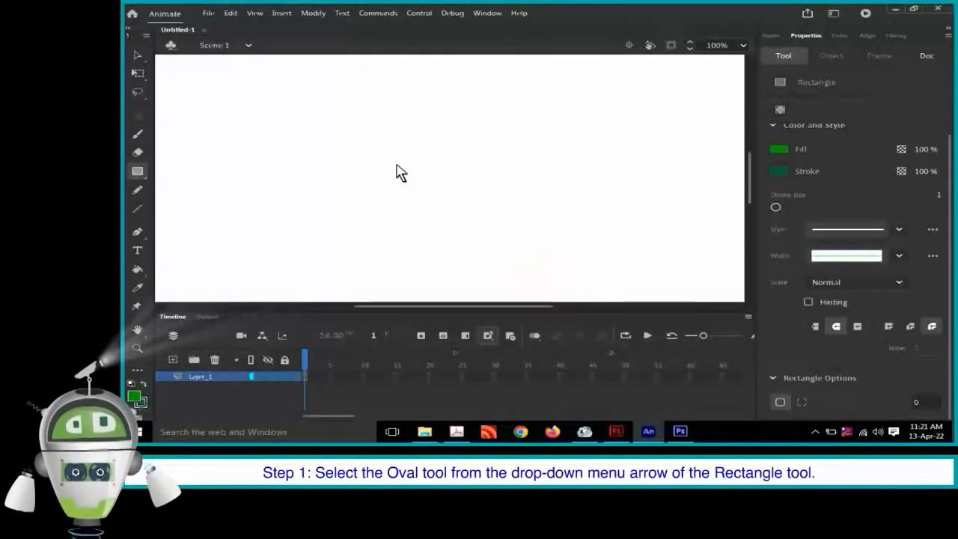
Draw an oval with a magenta fill and black stroke in the left part of the stage using the Oval tool.
{"action": "left_click", "coordinate": [137, 171]}
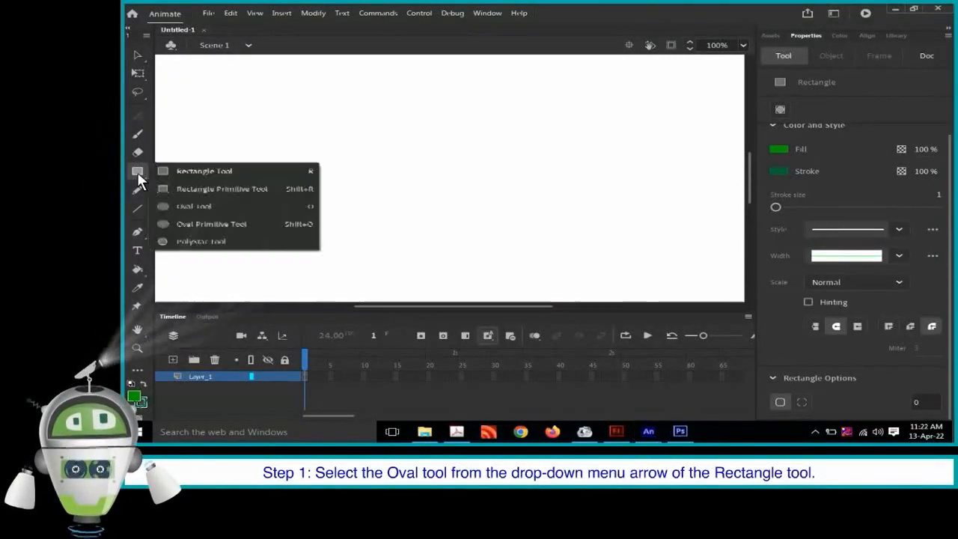
{"action": "left_click", "coordinate": [183, 206]}
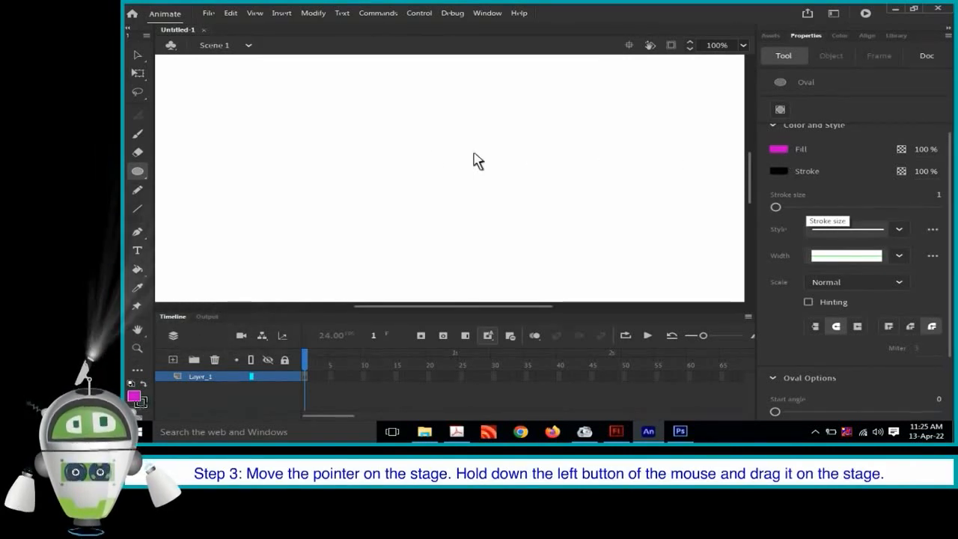
{"action": "left_click_drag", "start_coordinate": [272, 110], "coordinate": [376, 223]}
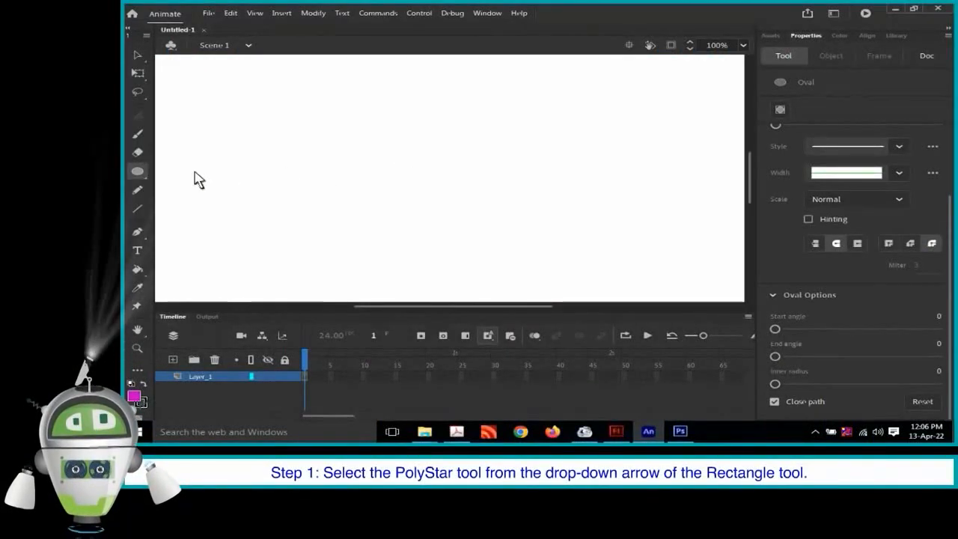
Draw a magenta star with the PolyStar tool, using the star style, 25 sides and a star point size of 0.8.
{"action": "left_click", "coordinate": [137, 171]}
{"action": "left_click", "coordinate": [195, 240]}
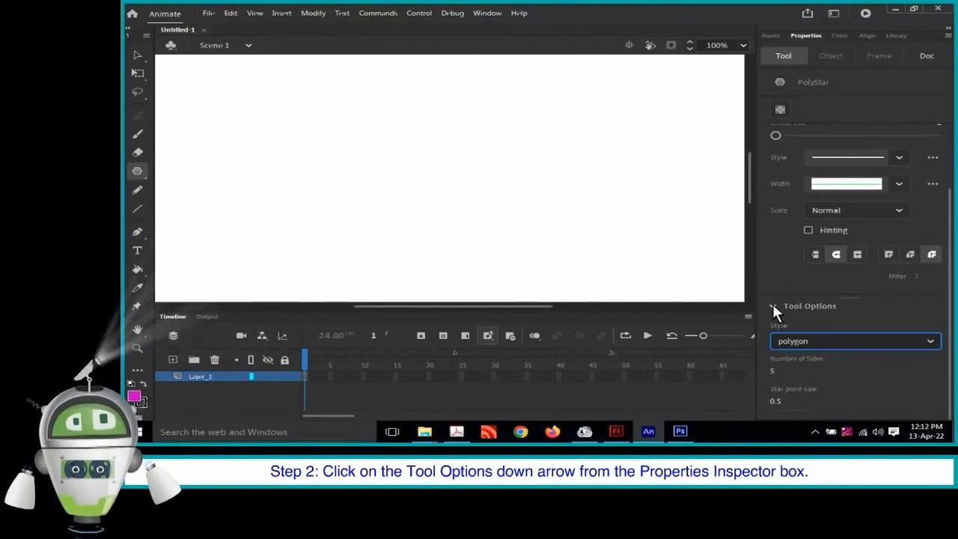
{"action": "left_click", "coordinate": [931, 342]}
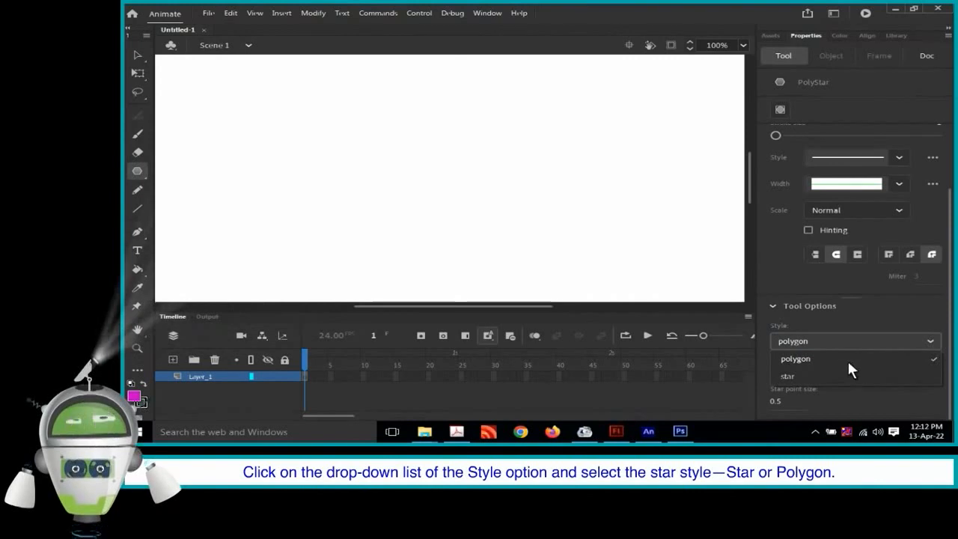
{"action": "left_click", "coordinate": [787, 377]}
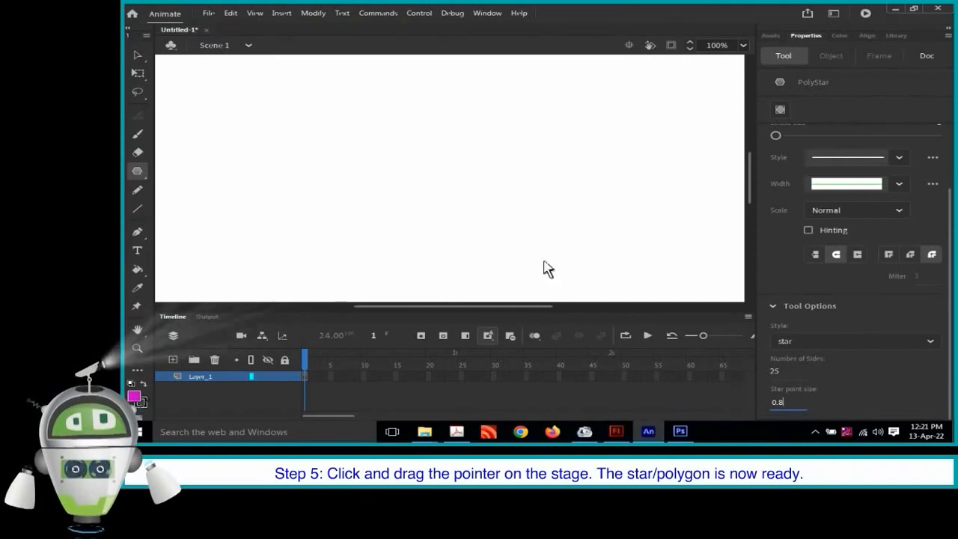
{"action": "left_click_drag", "start_coordinate": [327, 142], "coordinate": [368, 177]}
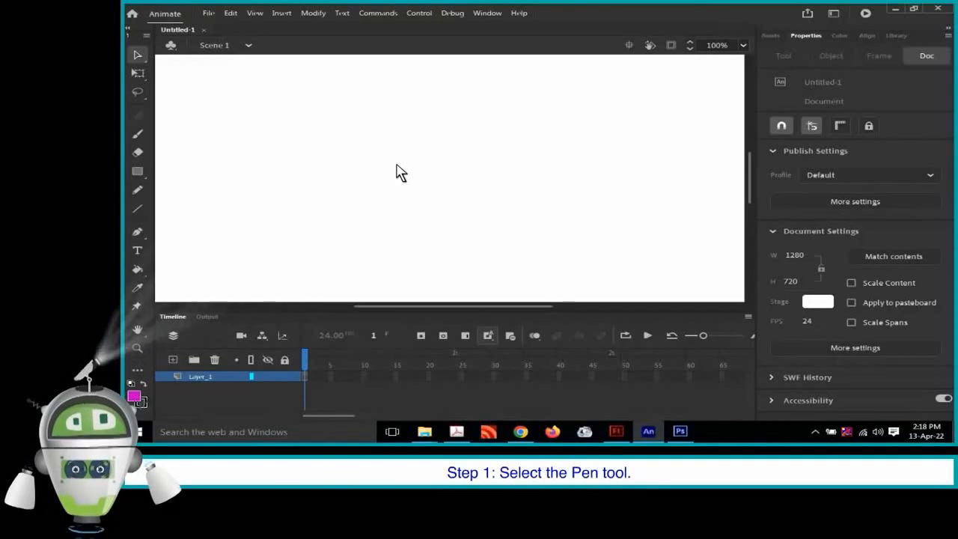
Draw a closed triangular path with the Pen tool, ending at its first anchor point.
{"action": "left_click", "coordinate": [137, 232]}
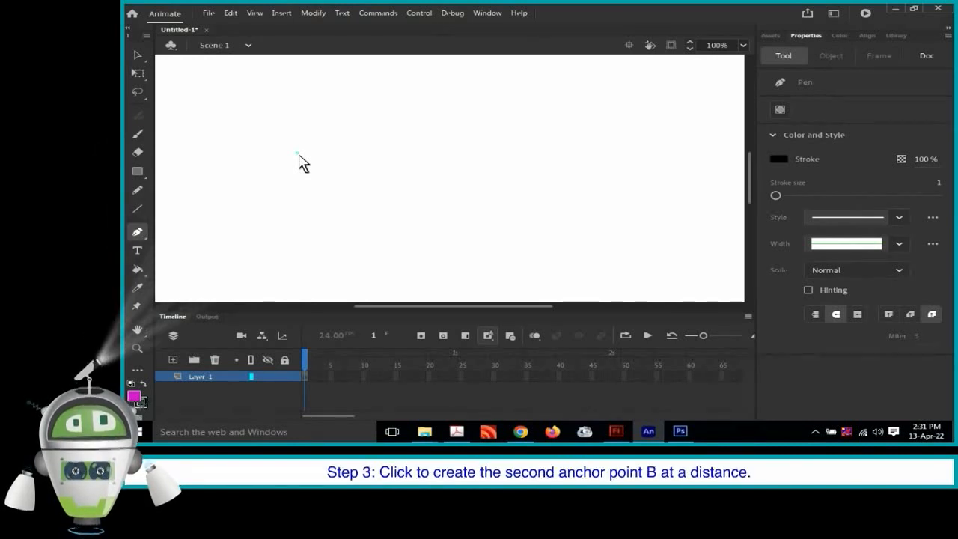
{"action": "left_click", "coordinate": [453, 156]}
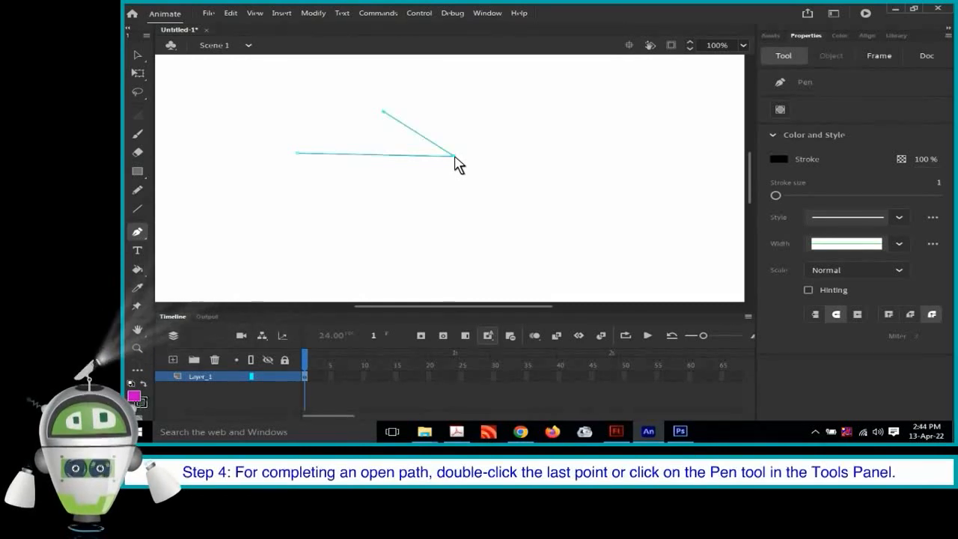
{"action": "left_click", "coordinate": [299, 153]}
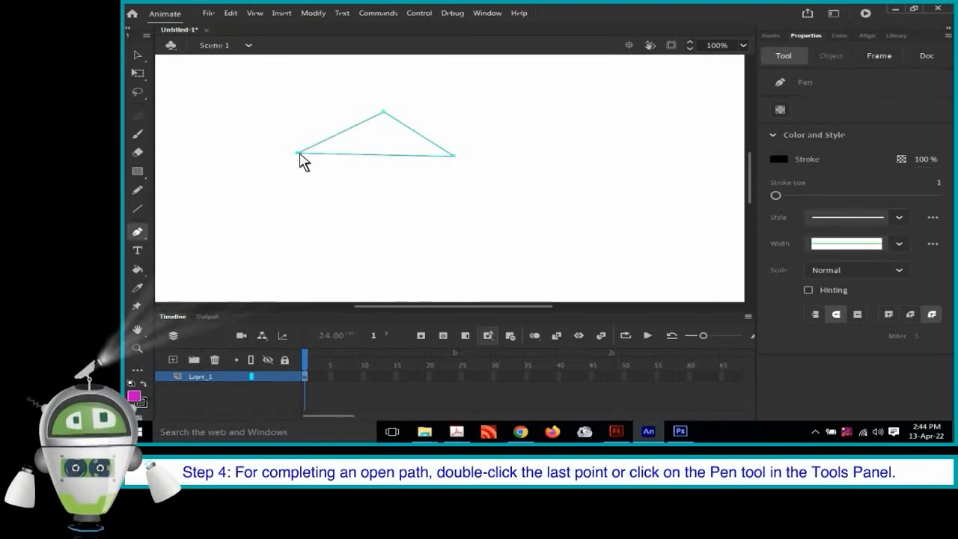
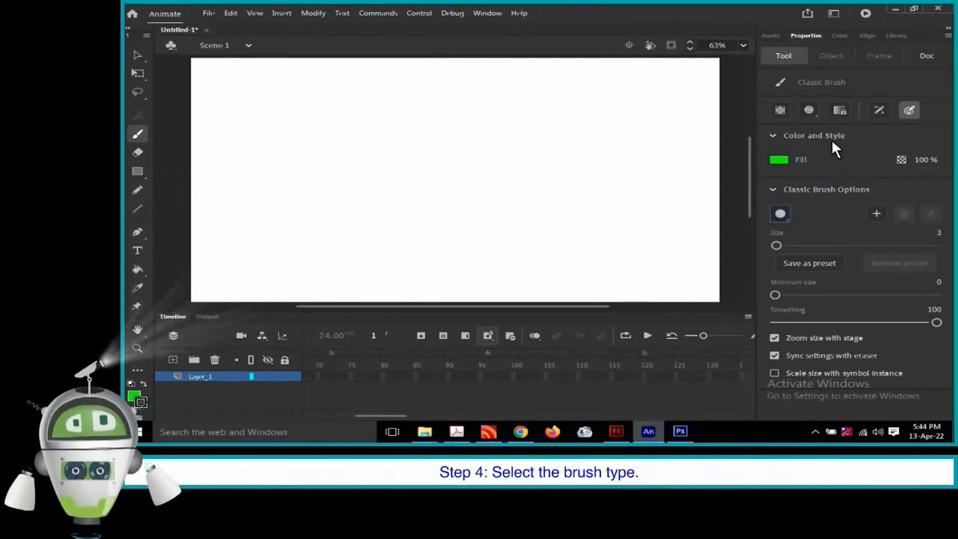
Choose a brush type for the Classic Brush from the available brush shapes.
{"action": "left_click", "coordinate": [780, 214]}
{"action": "left_click", "coordinate": [781, 230]}
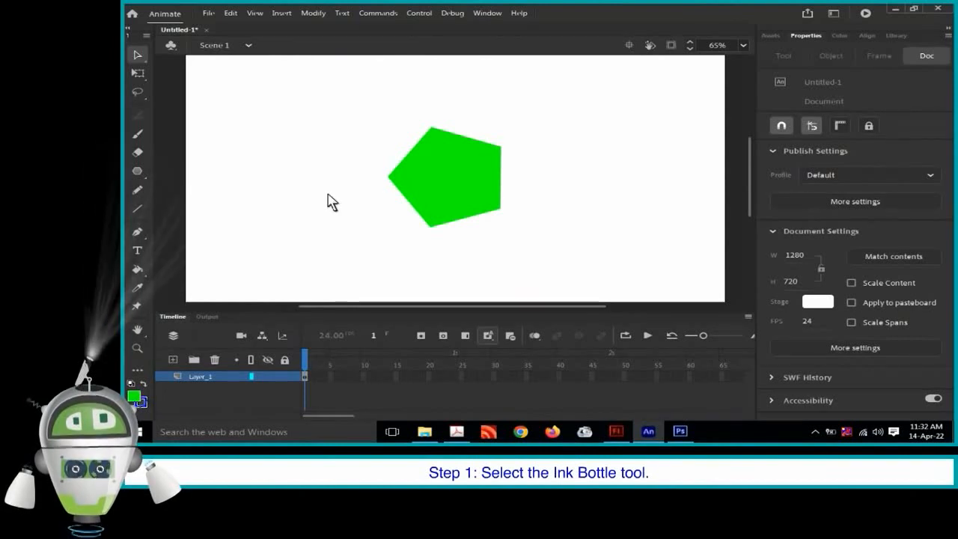
Add a red outline with the uniform width profile to the green pentagon using the Ink Bottle tool.
{"action": "left_click", "coordinate": [136, 268]}
{"action": "left_click", "coordinate": [191, 284]}
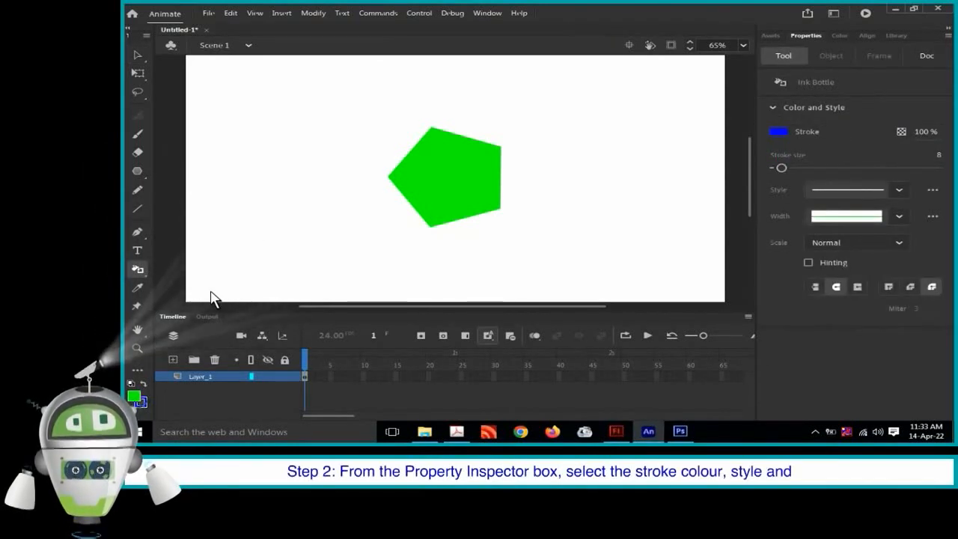
{"action": "left_click", "coordinate": [778, 131]}
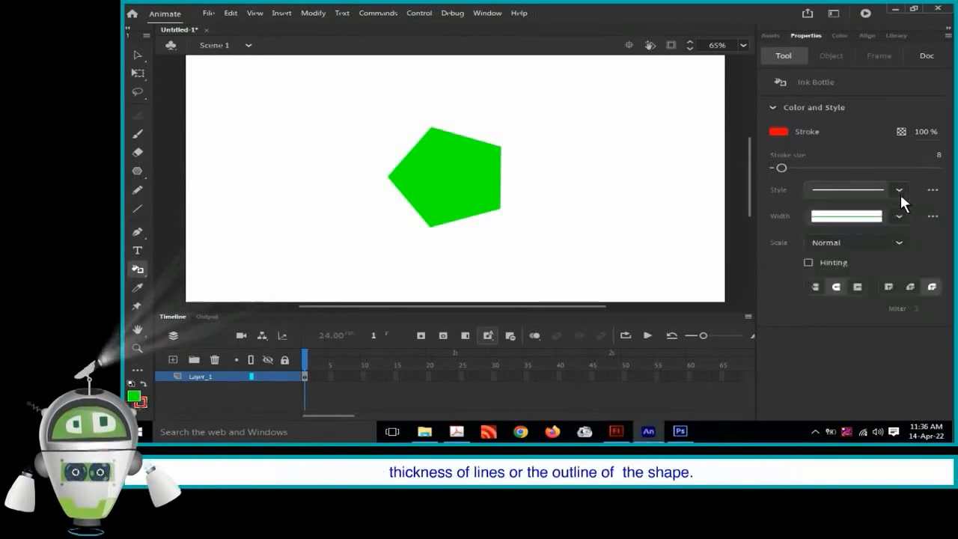
{"action": "left_click", "coordinate": [899, 216]}
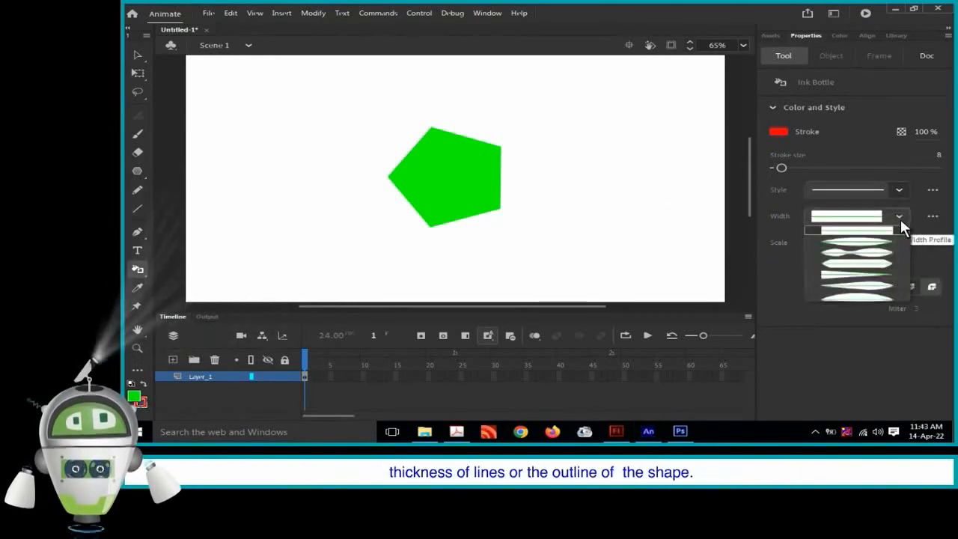
{"action": "left_click", "coordinate": [835, 230]}
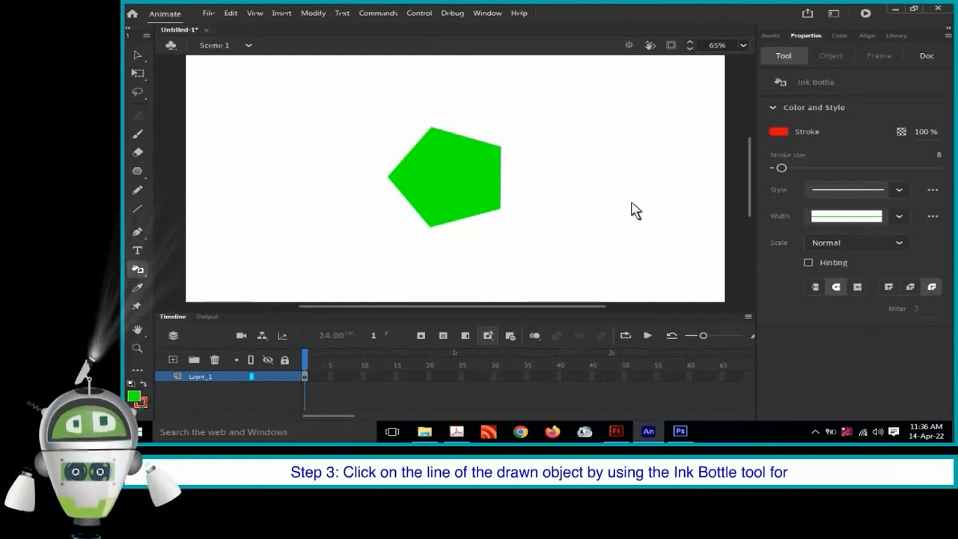
{"action": "left_click", "coordinate": [464, 181]}
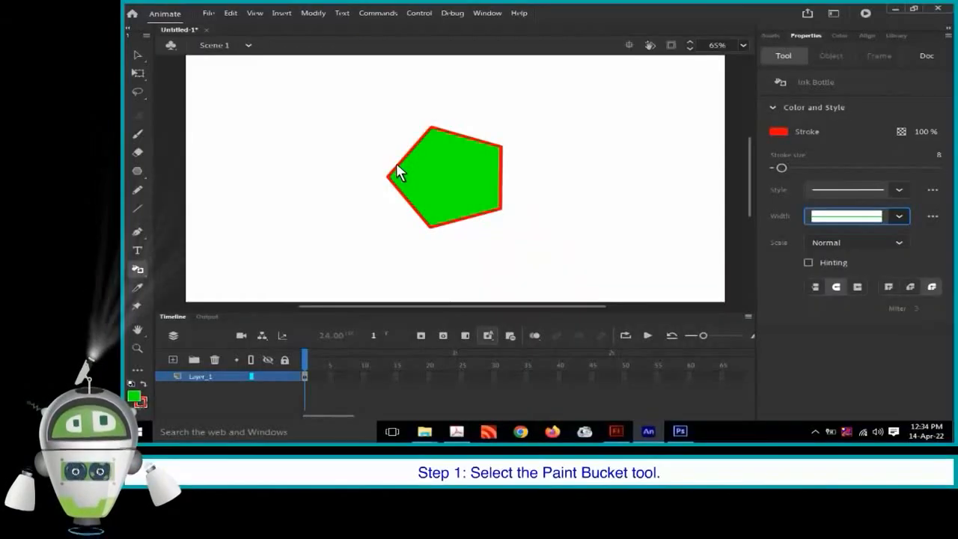
Fill the pentagon with blue using the Paint Bucket tool with the gap size set to Close Large Gaps.
{"action": "left_click", "coordinate": [138, 269]}
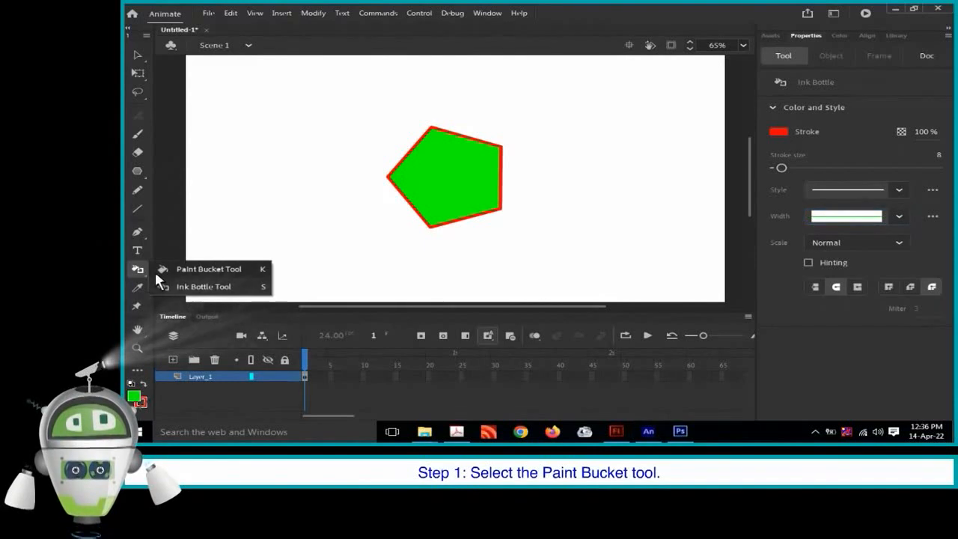
{"action": "left_click", "coordinate": [205, 270]}
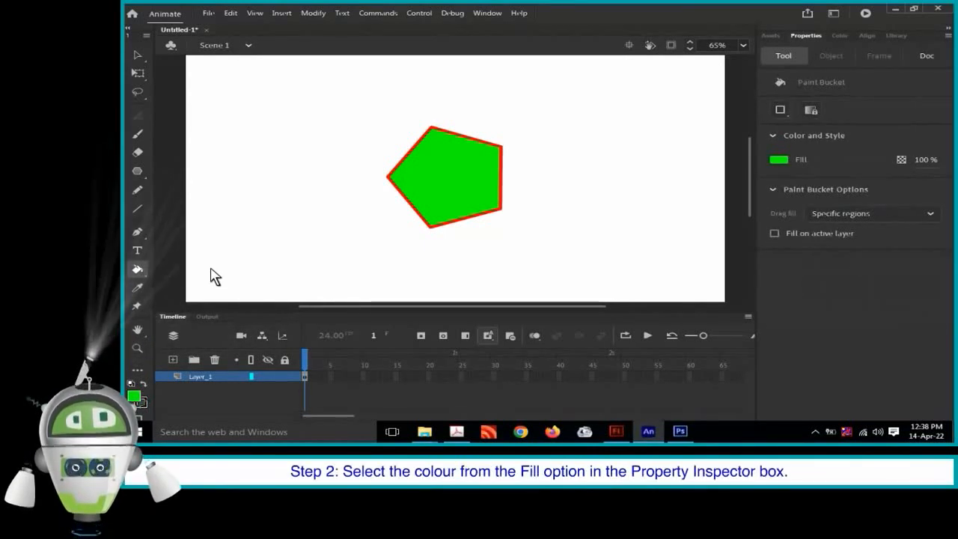
{"action": "left_click", "coordinate": [778, 159]}
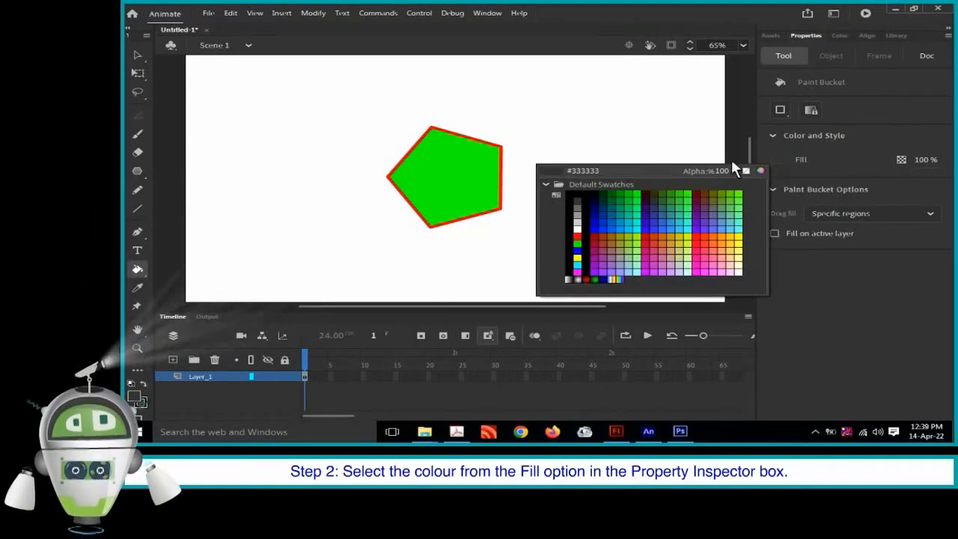
{"action": "left_click", "coordinate": [577, 250]}
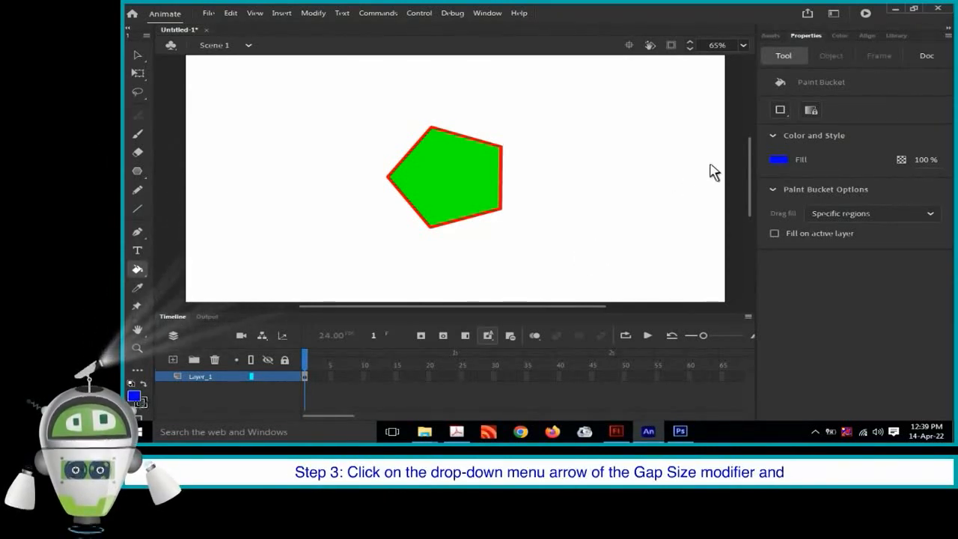
{"action": "left_click", "coordinate": [780, 110]}
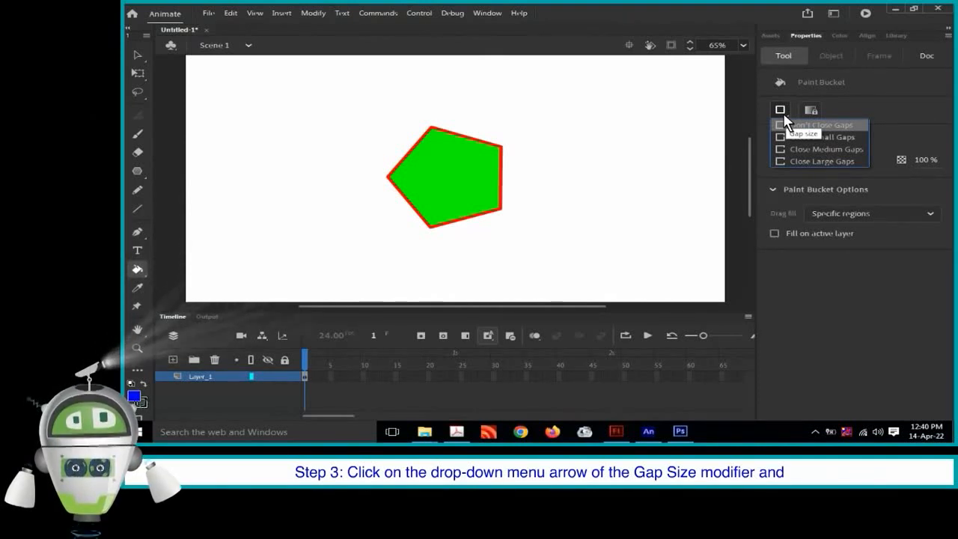
{"action": "left_click", "coordinate": [811, 161]}
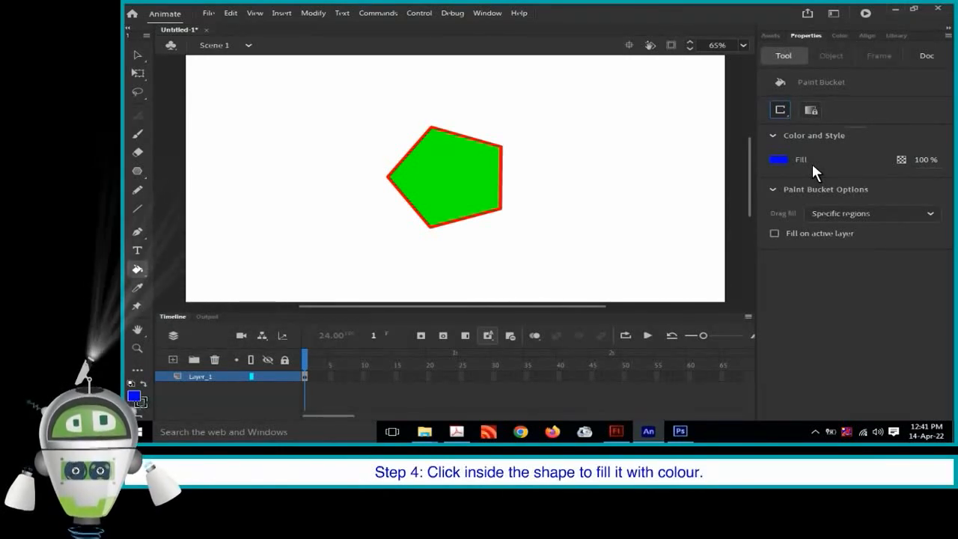
{"action": "left_click", "coordinate": [440, 175]}
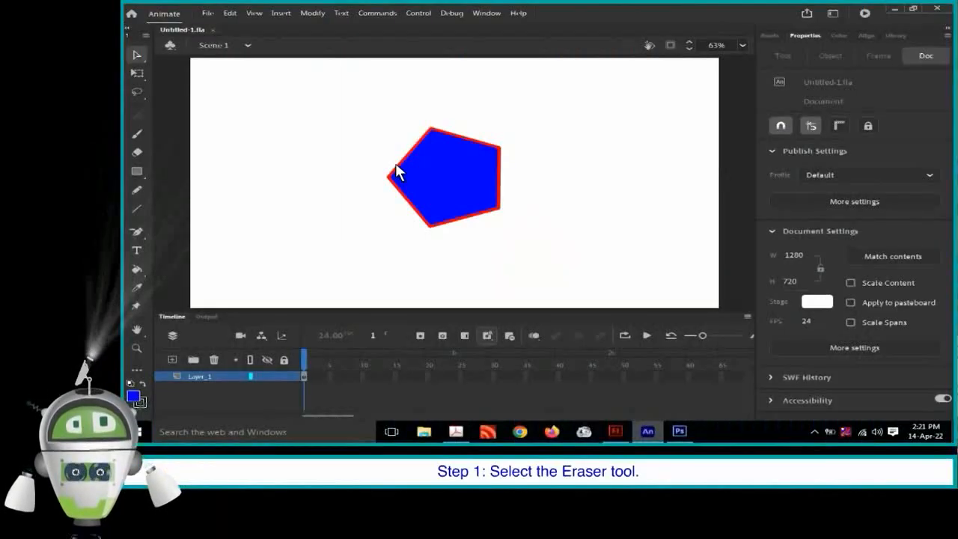
Set up the Eraser tool in Erase Fills mode and choose an eraser type from the available shapes.
{"action": "left_click", "coordinate": [137, 152]}
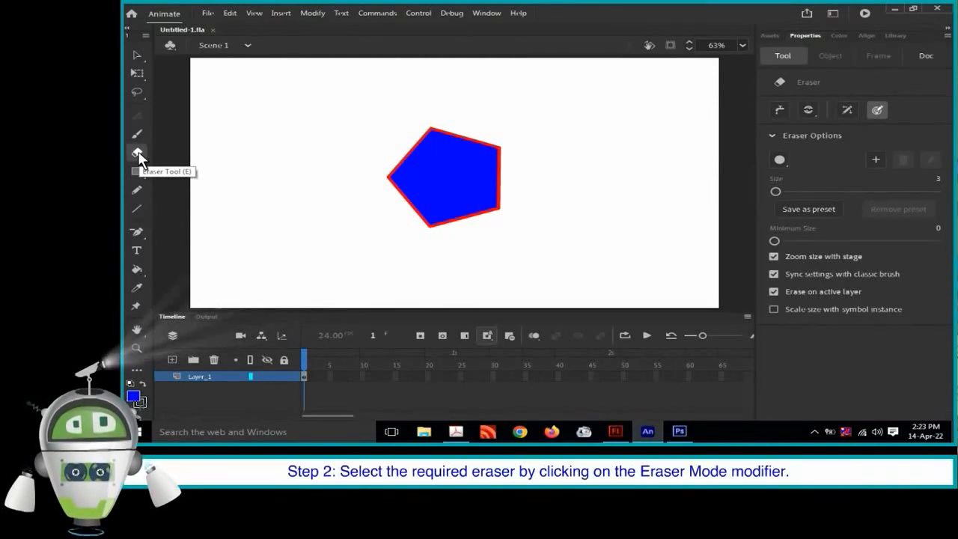
{"action": "left_click", "coordinate": [807, 110]}
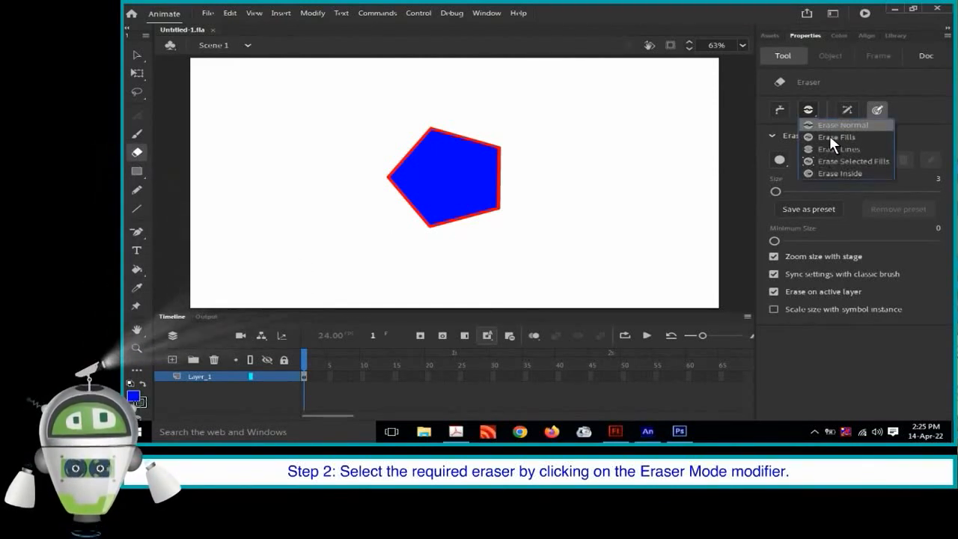
{"action": "left_click", "coordinate": [830, 137]}
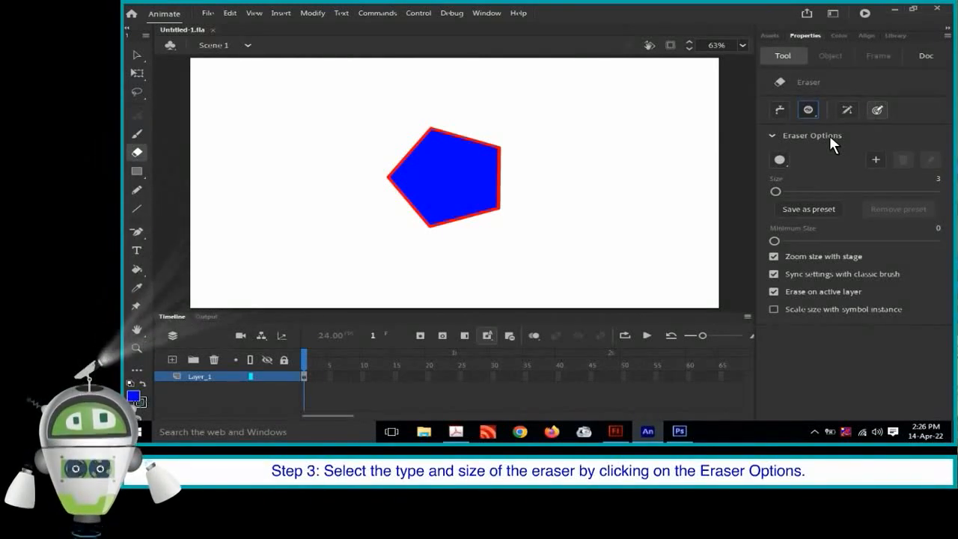
{"action": "left_click", "coordinate": [784, 165]}
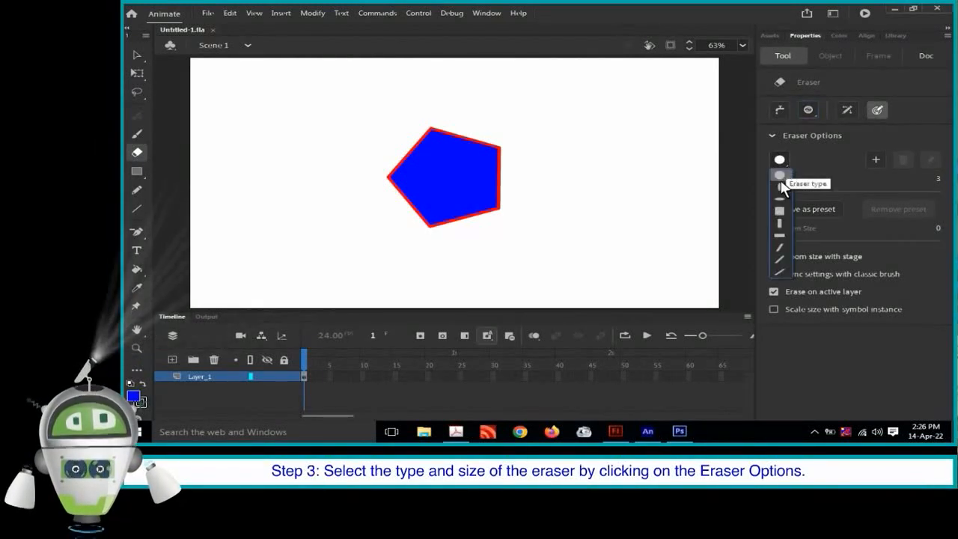
{"action": "left_click", "coordinate": [780, 182]}
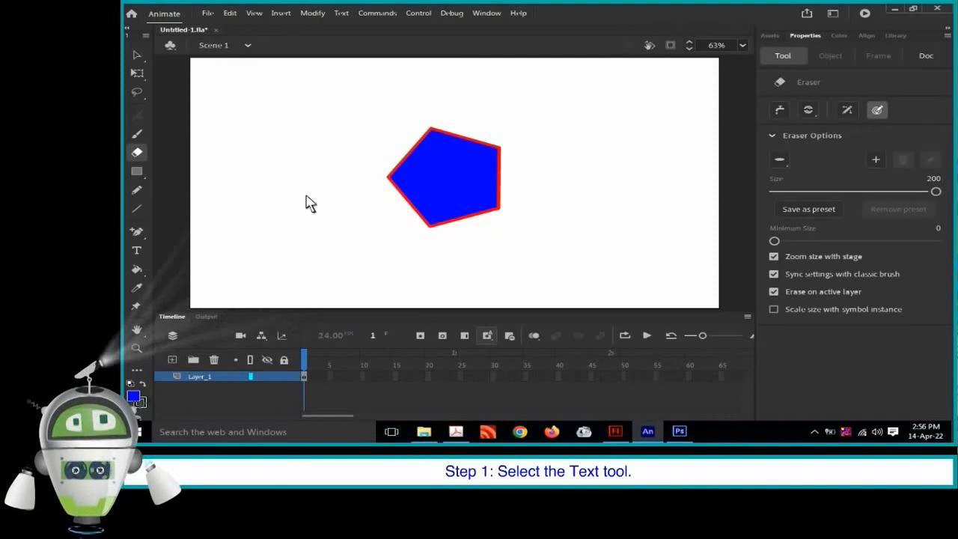
Activate the Text tool.
{"action": "left_click", "coordinate": [137, 252]}
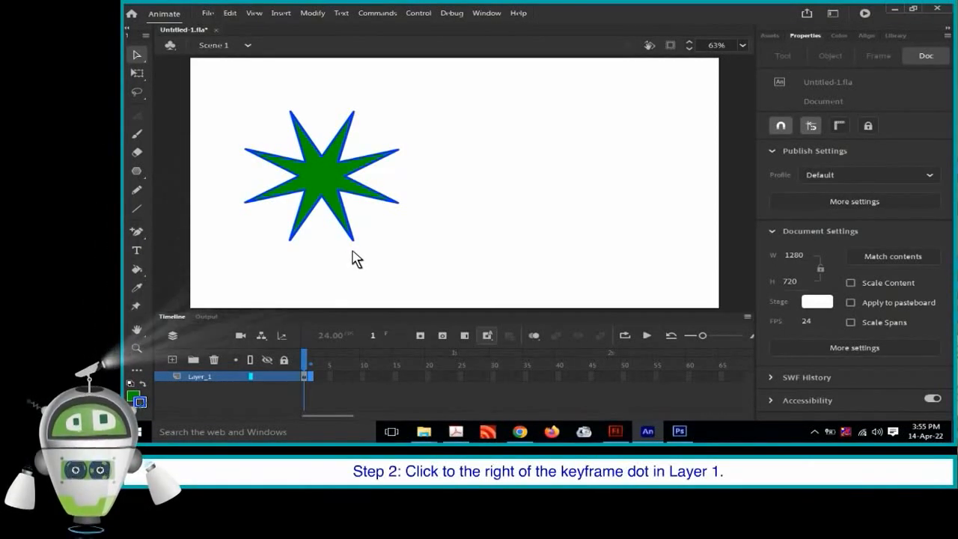
Insert a keyframe in the second frame of Layer_1, directly after the green star's keyframe.
{"action": "left_click", "coordinate": [304, 374]}
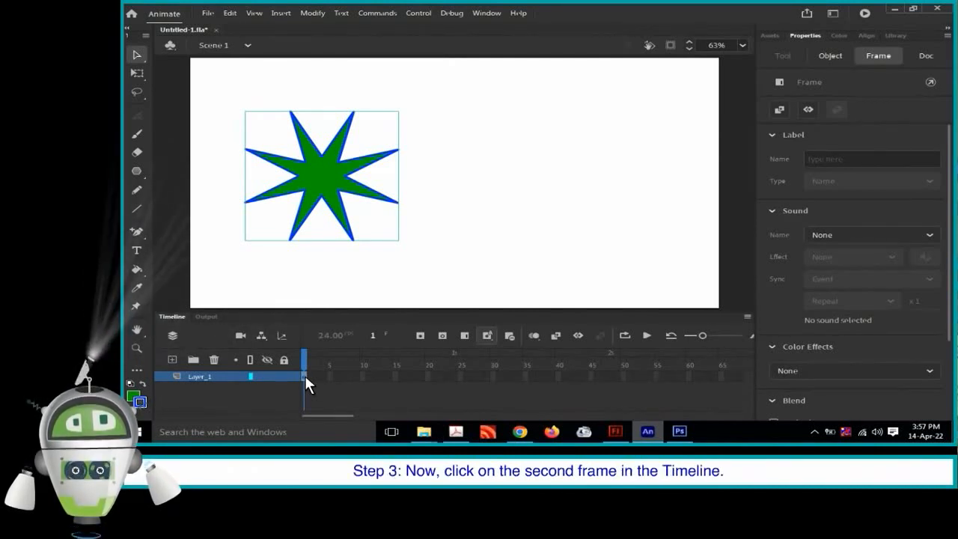
{"action": "left_click", "coordinate": [311, 374]}
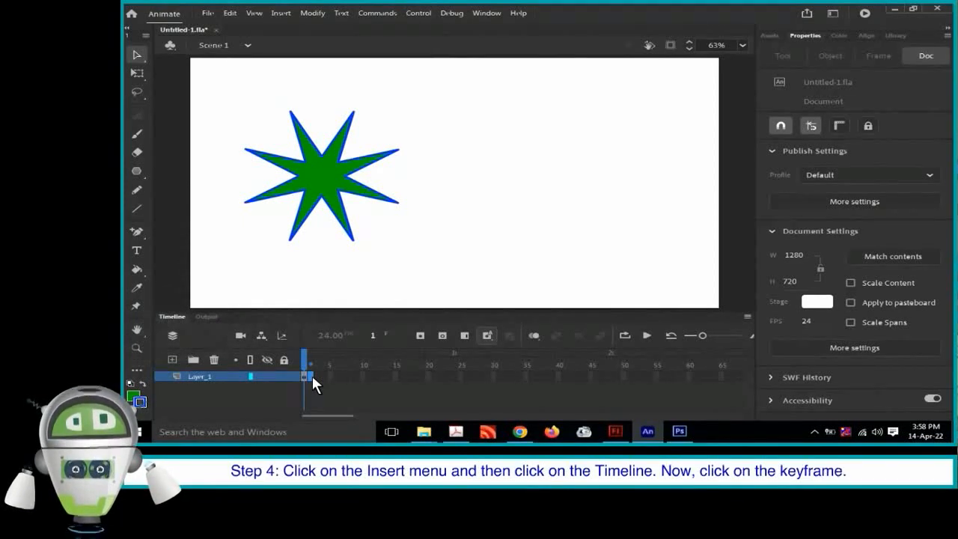
{"action": "left_click", "coordinate": [282, 14]}
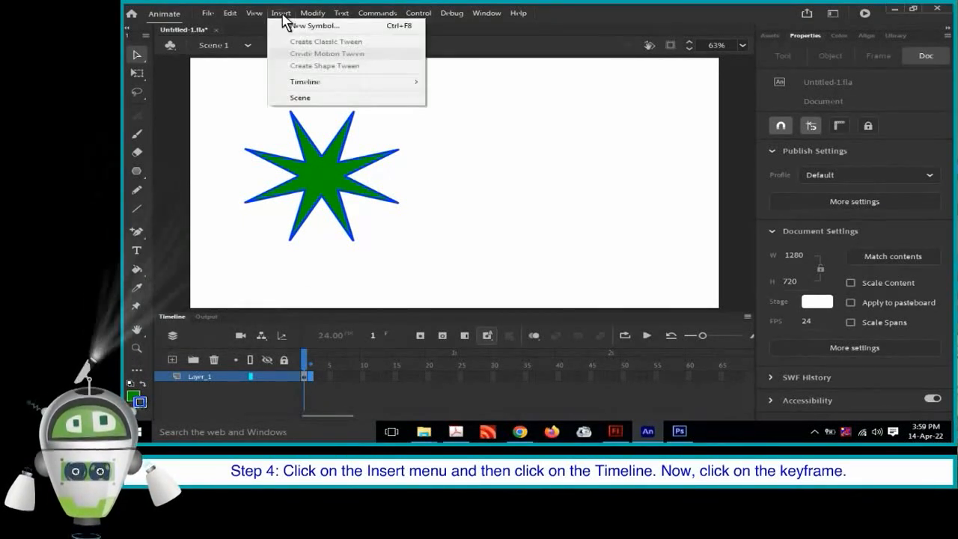
{"action": "left_click", "coordinate": [307, 81]}
{"action": "left_click", "coordinate": [464, 123]}
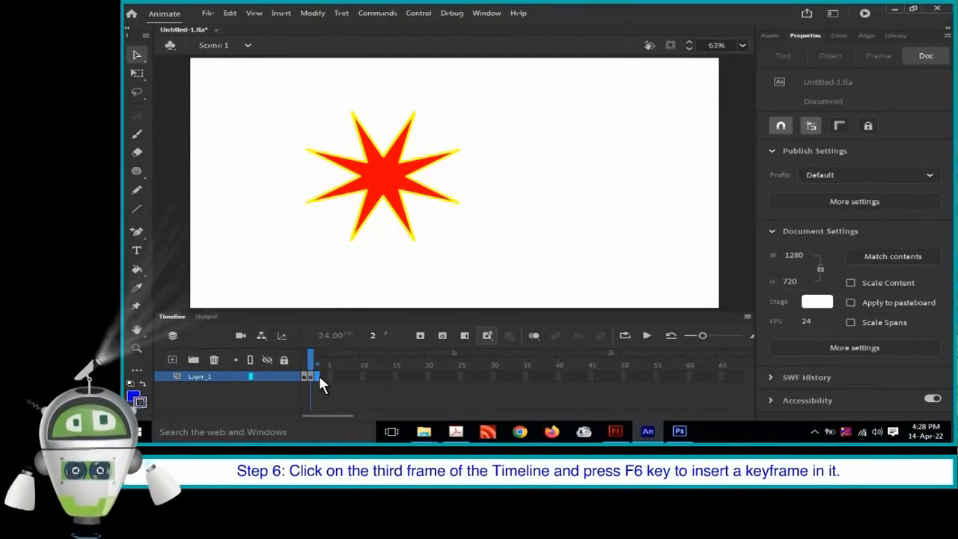
Insert a keyframe in the third frame of Layer_1 and shift the red star slightly to the right on the stage.
{"action": "left_click", "coordinate": [319, 375]}
{"action": "key", "text": "F6"}
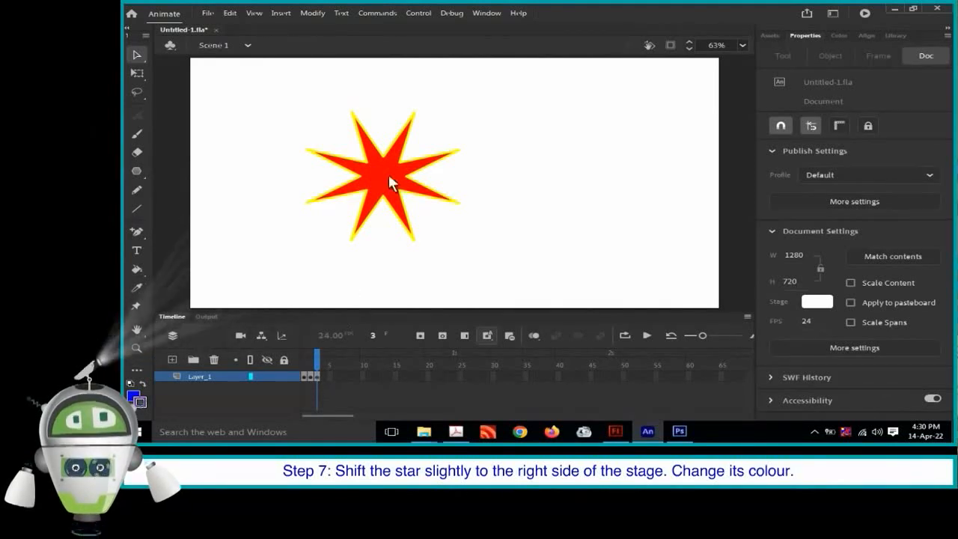
{"action": "left_click_drag", "start_coordinate": [387, 172], "coordinate": [448, 174]}
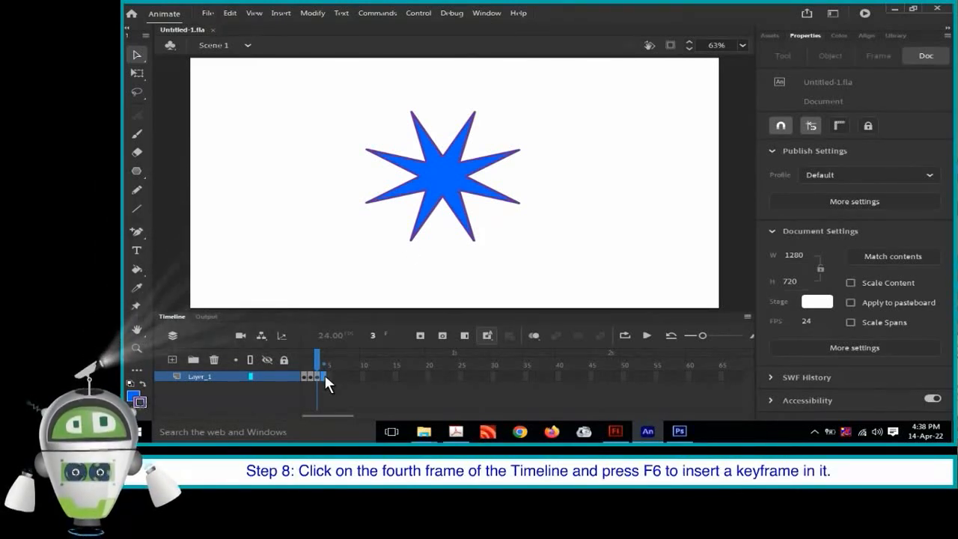
Insert a keyframe in the fourth frame of Layer_1.
{"action": "left_click", "coordinate": [325, 375]}
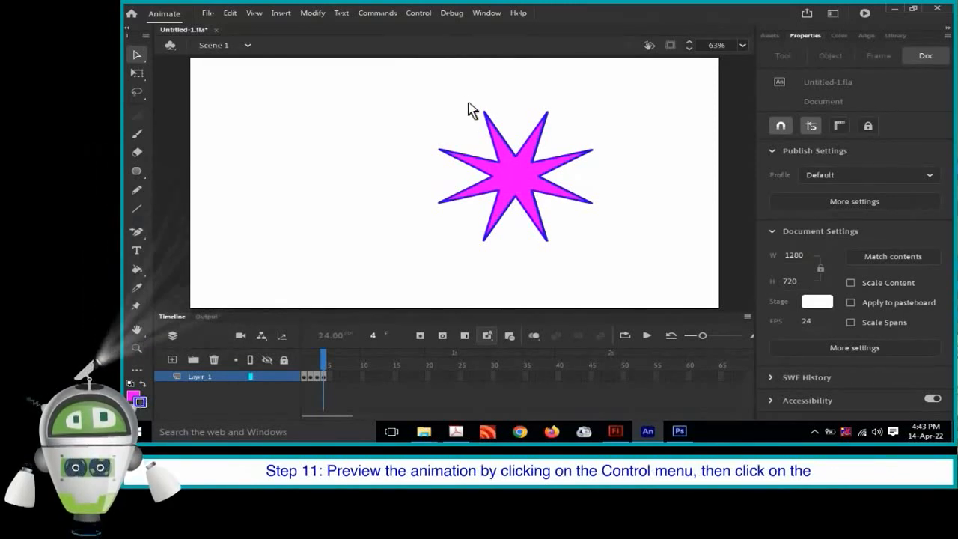
Preview the star animation by testing the movie in Animate.
{"action": "left_click", "coordinate": [419, 13]}
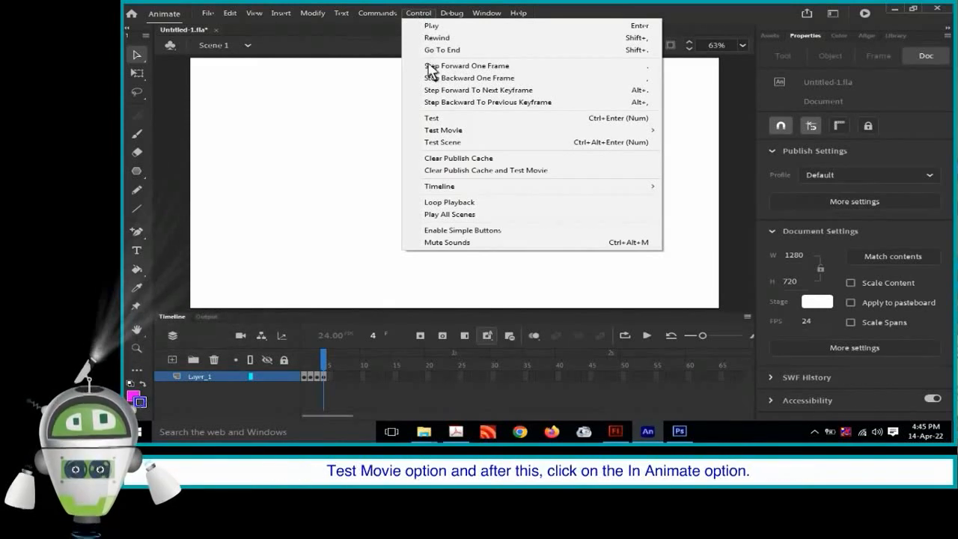
{"action": "mouse_move", "coordinate": [444, 131]}
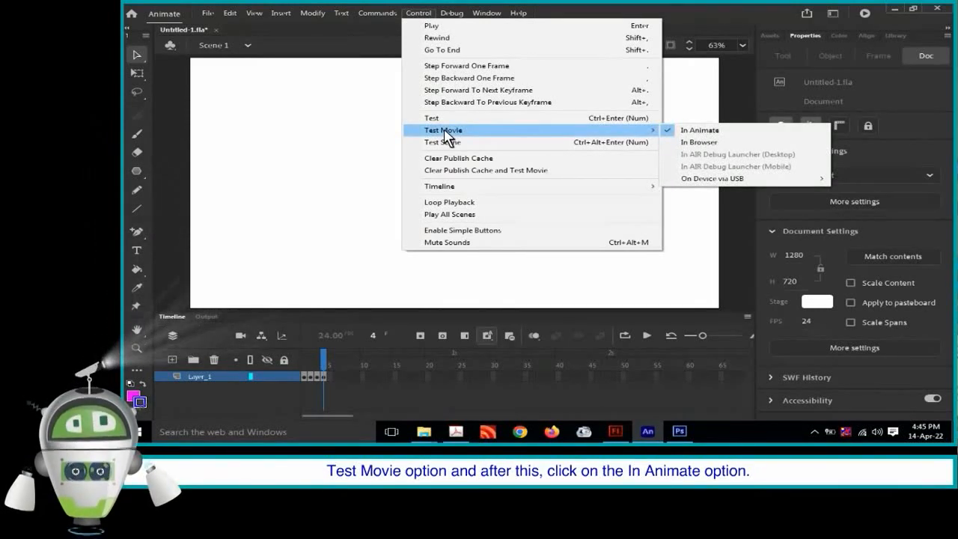